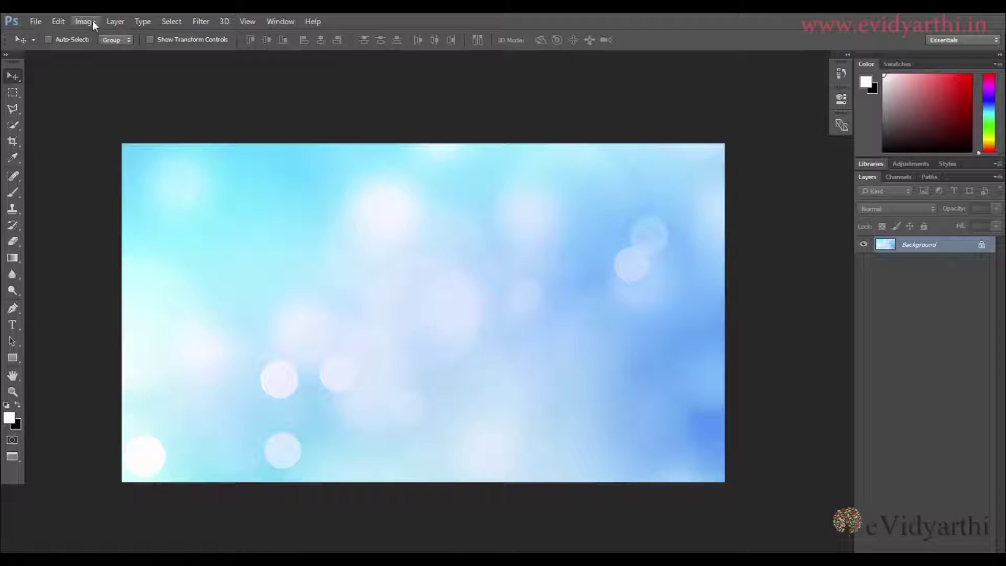
- Rotate the canvas 90° clockwise into portrait orientation, then open and dismiss the Edit menu
{"action": "left_click", "coordinate": [92, 20]}
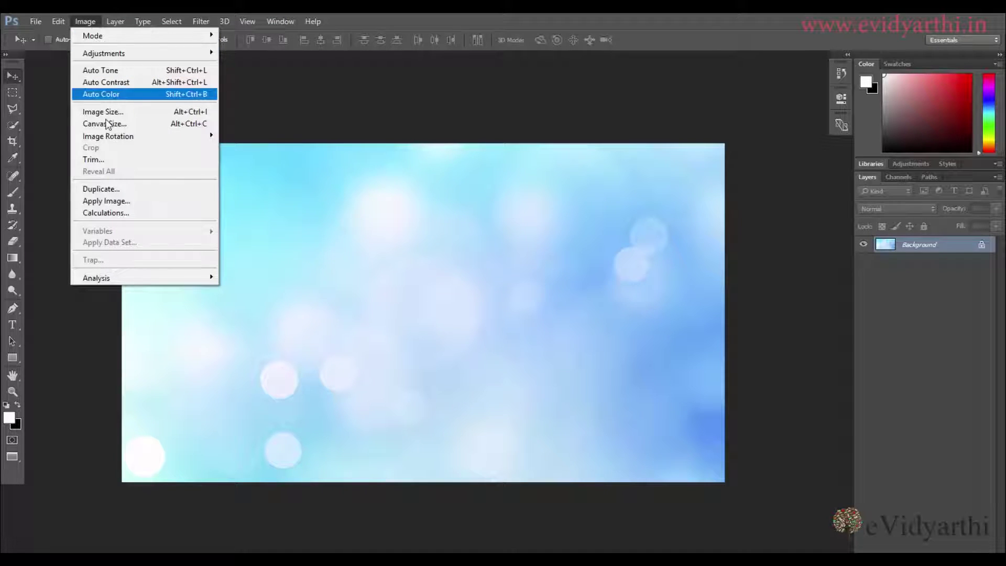
{"action": "mouse_move", "coordinate": [112, 139]}
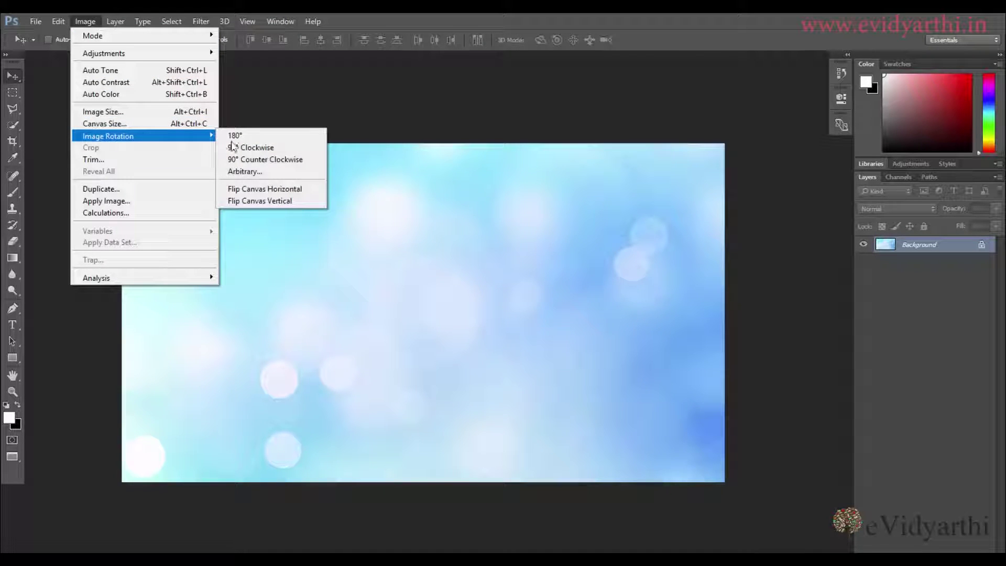
{"action": "left_click", "coordinate": [272, 149]}
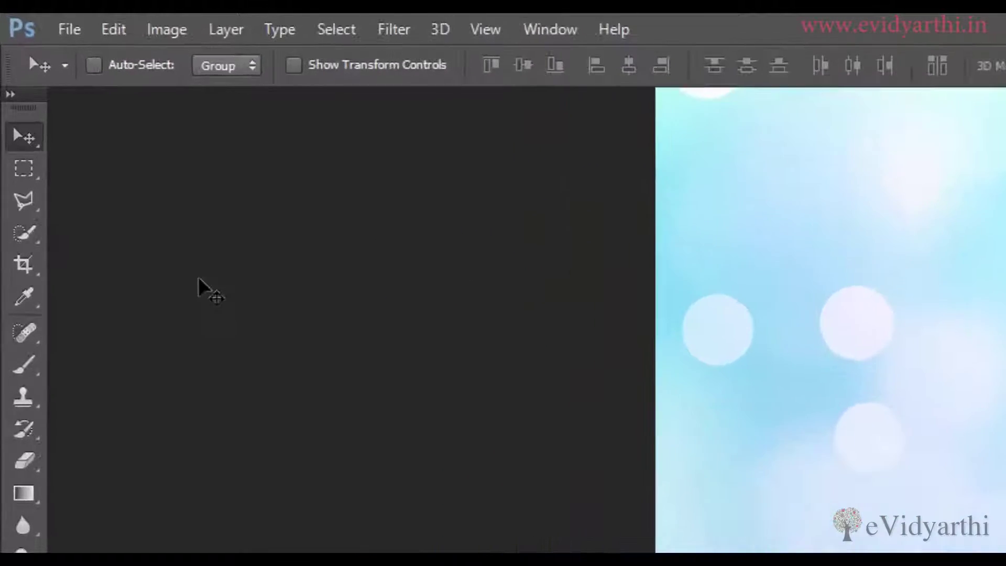
{"action": "left_click", "coordinate": [135, 41]}
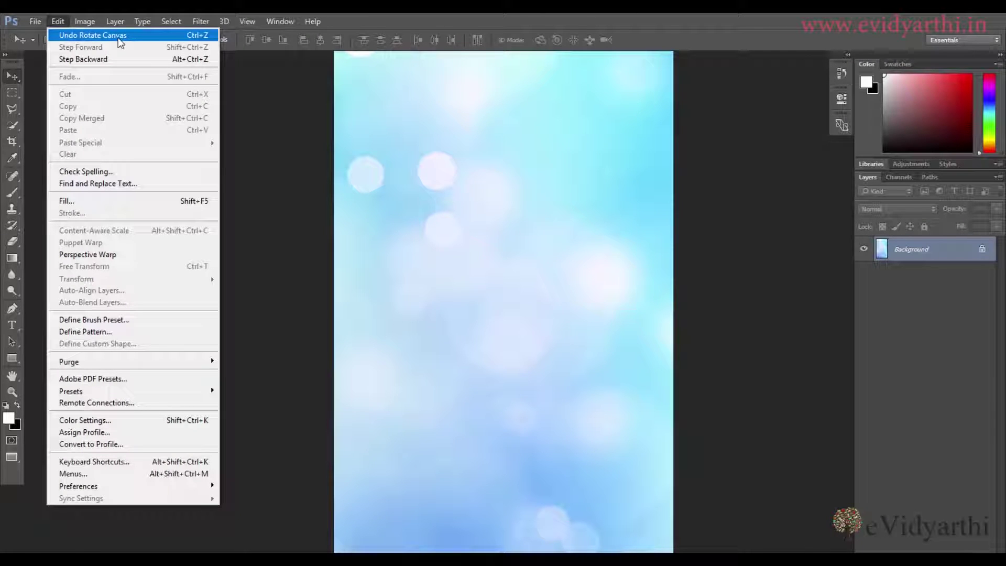
{"action": "left_click", "coordinate": [341, 262]}
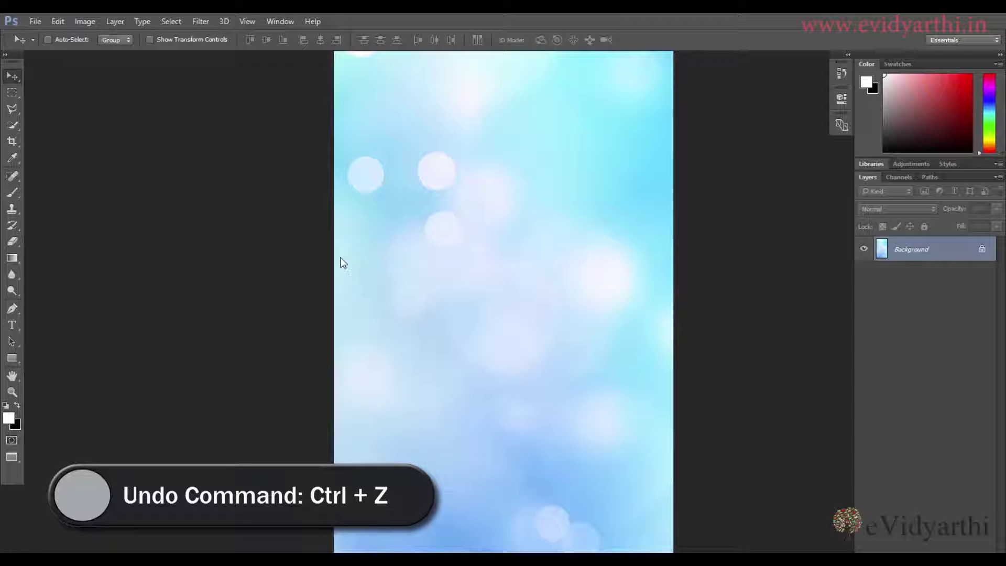
- Float the History panel out of the dock, stretch it taller and place it beside the photo
{"action": "left_click", "coordinate": [842, 76]}
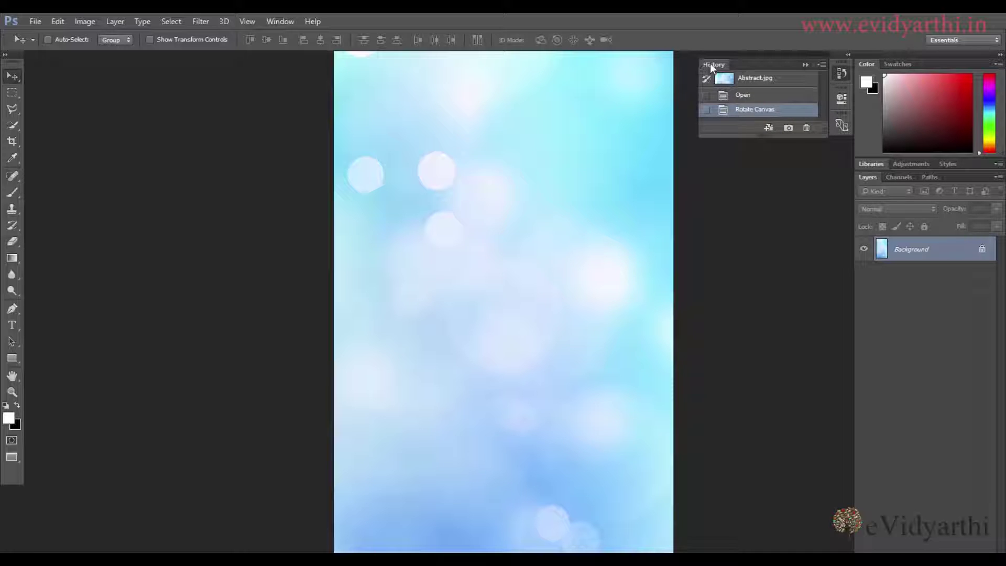
{"action": "left_click_drag", "start_coordinate": [725, 67], "coordinate": [126, 97]}
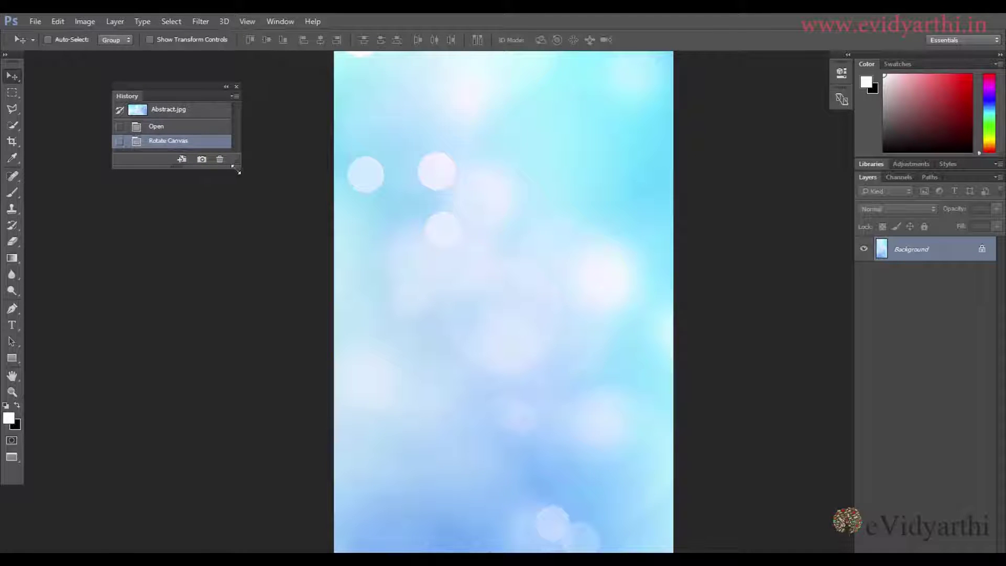
{"action": "left_click_drag", "start_coordinate": [237, 171], "coordinate": [286, 479]}
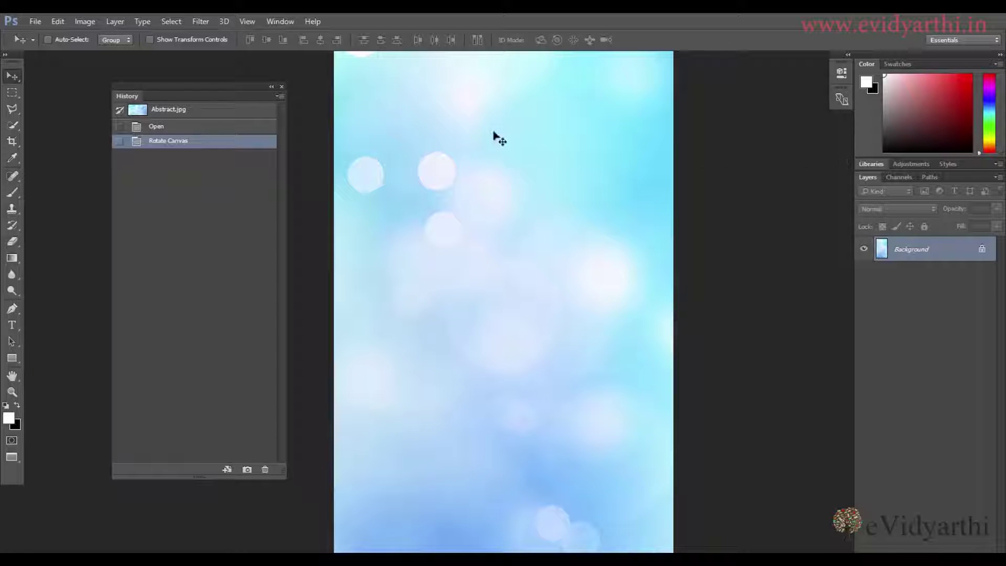
{"action": "left_click", "coordinate": [283, 25]}
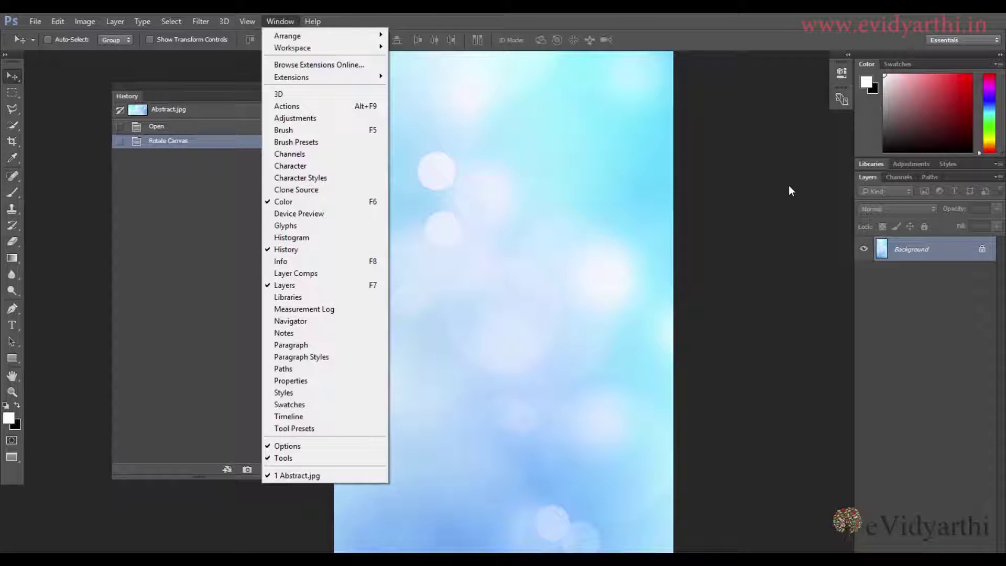
{"action": "left_click", "coordinate": [167, 97]}
{"action": "left_click_drag", "start_coordinate": [168, 97], "coordinate": [126, 103]}
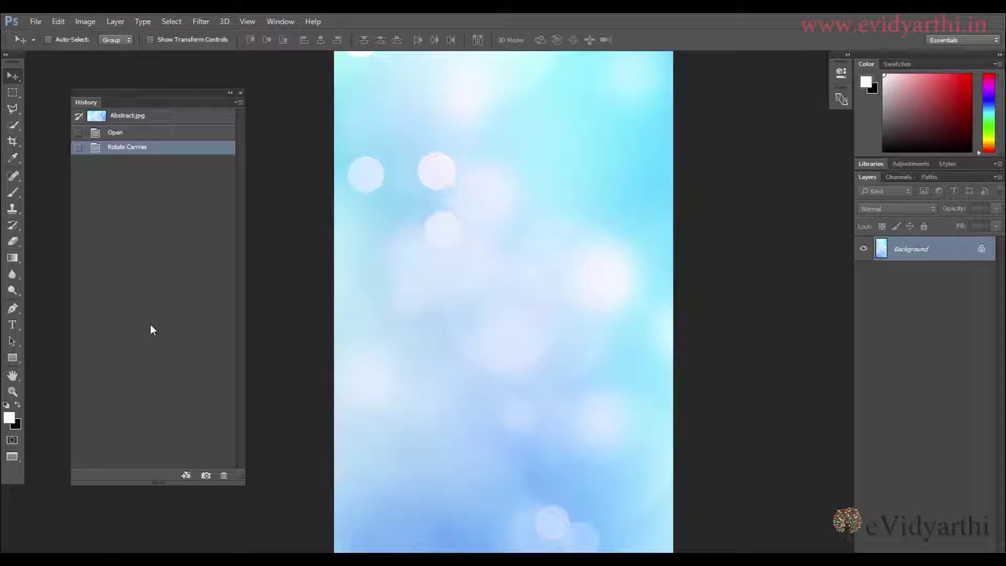
- Revert to the Open history state and set the Custom Shape Tool to Pixels mode
{"action": "left_click", "coordinate": [112, 134]}
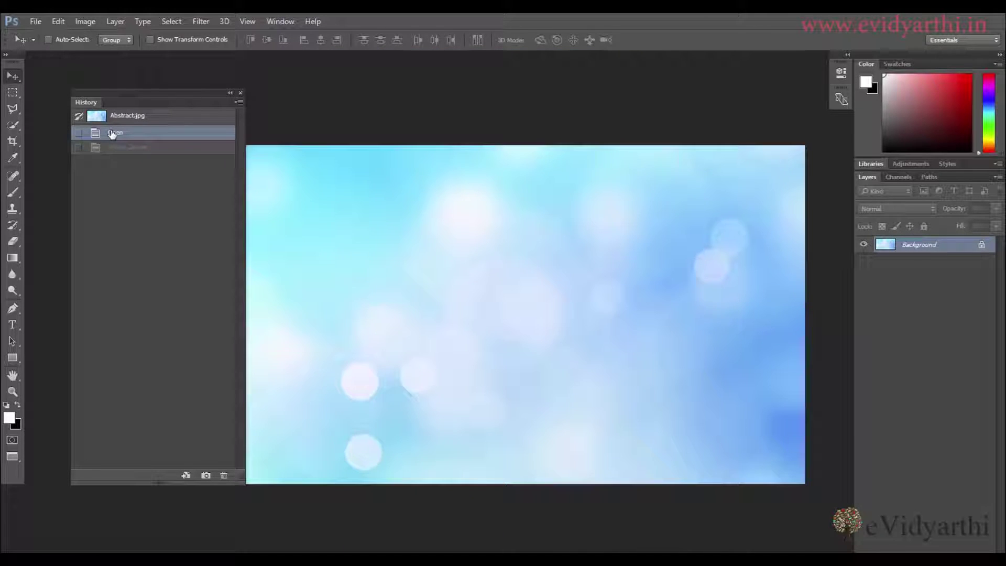
{"action": "left_click_drag", "start_coordinate": [86, 104], "coordinate": [51, 106]}
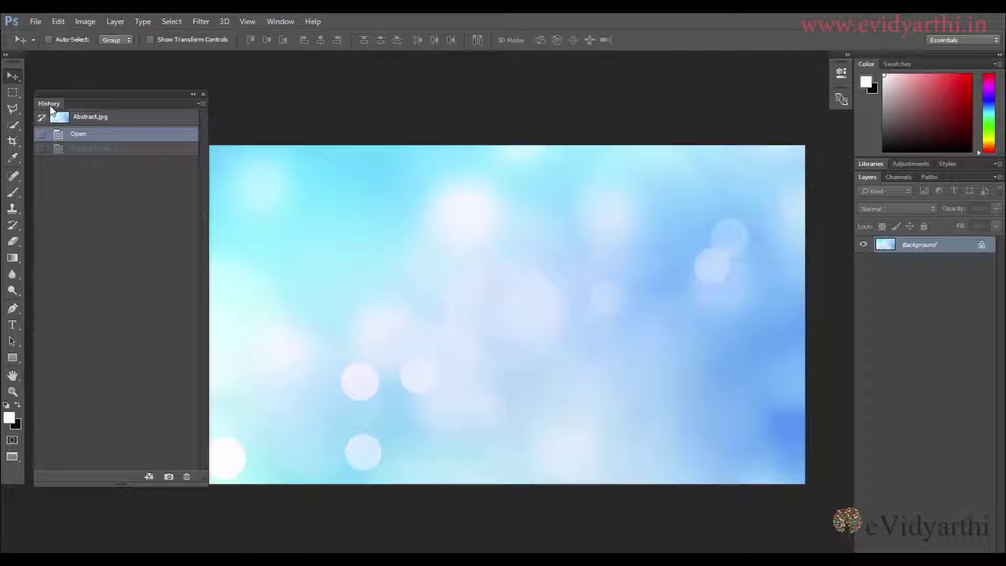
{"action": "left_click", "coordinate": [11, 362]}
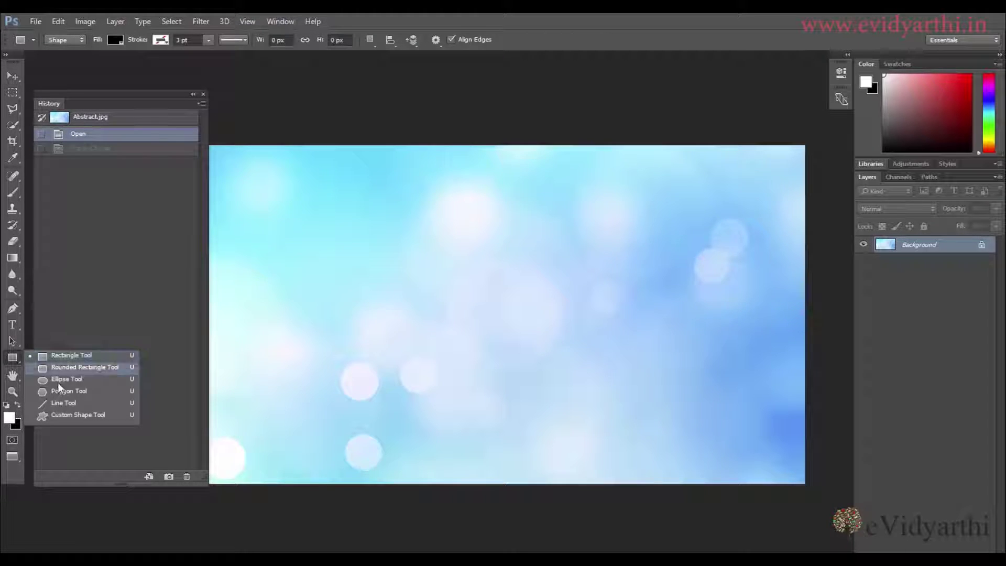
{"action": "left_click", "coordinate": [64, 416]}
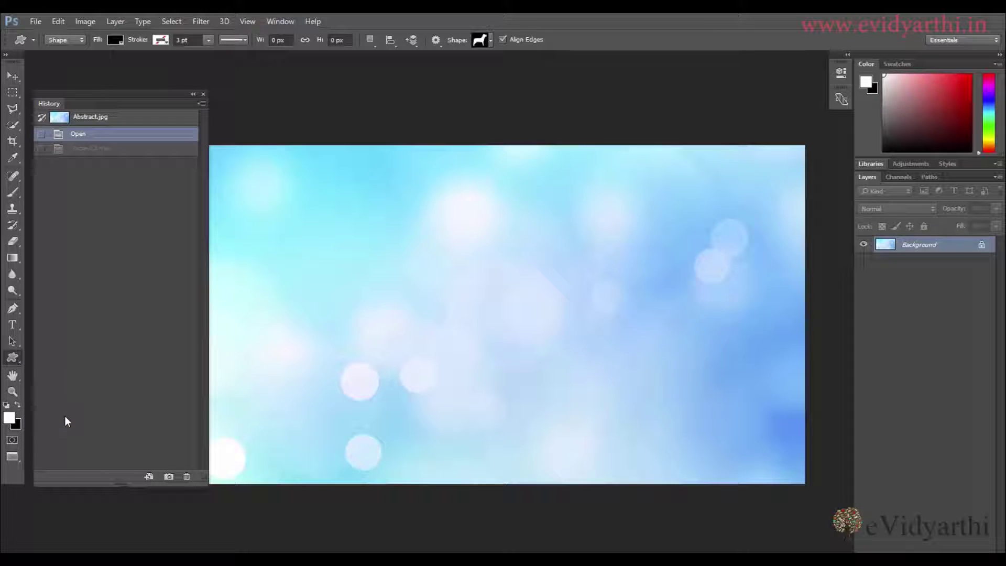
{"action": "left_click", "coordinate": [76, 42]}
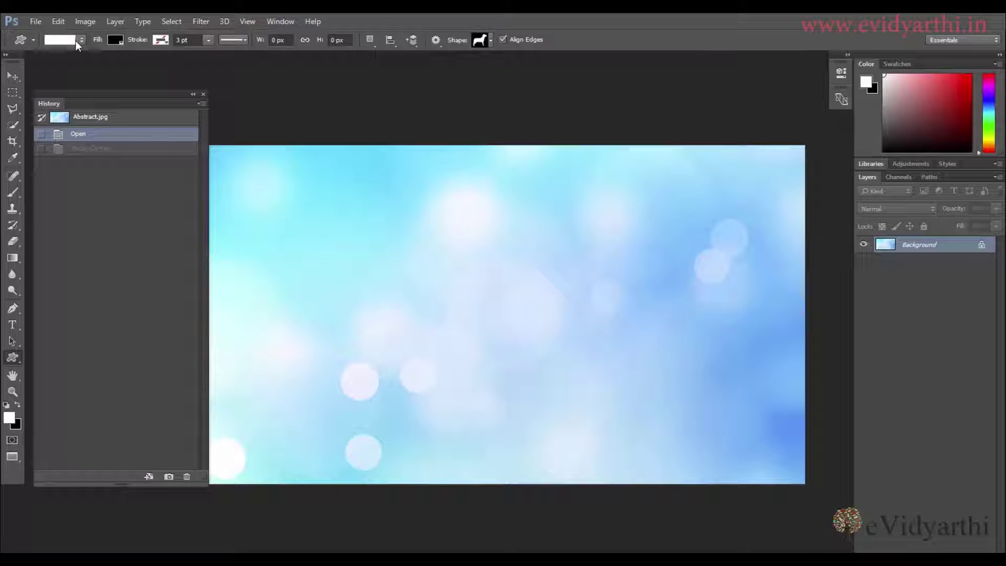
{"action": "left_click", "coordinate": [74, 71]}
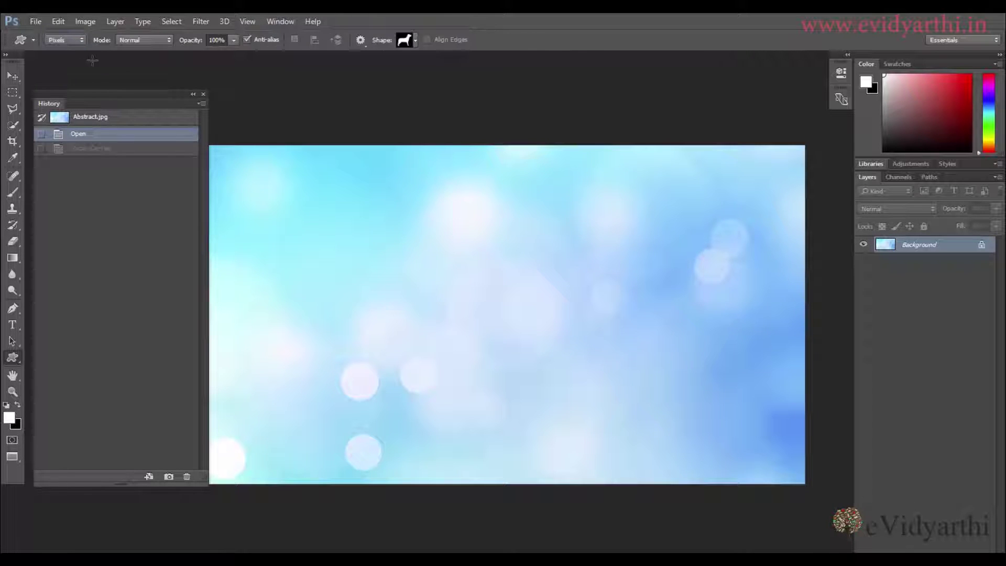
- Load All preset custom shape sets and pick the round scalloped seal shape
{"action": "left_click", "coordinate": [416, 40]}
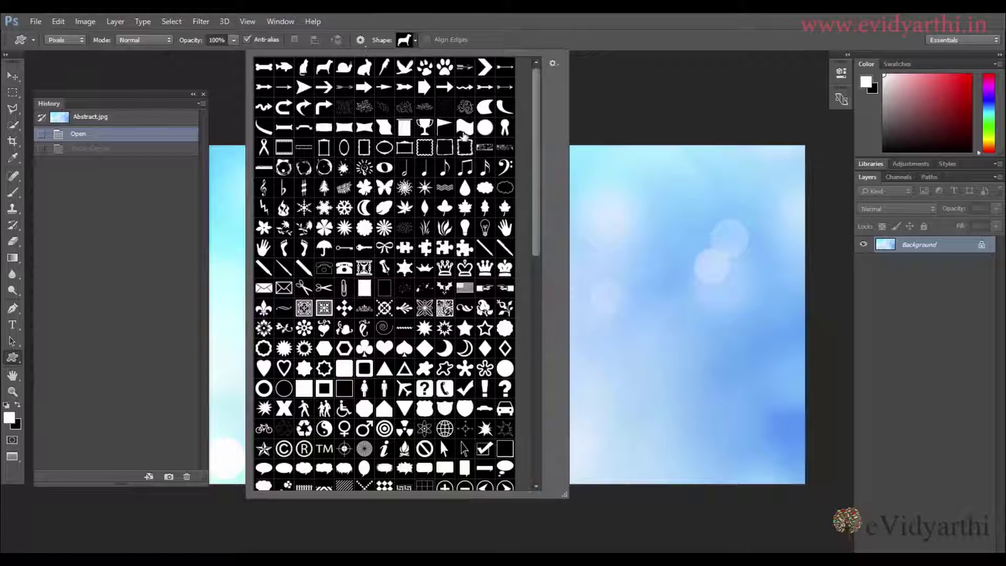
{"action": "left_click_drag", "start_coordinate": [534, 180], "coordinate": [557, 124]}
{"action": "left_click", "coordinate": [553, 64]}
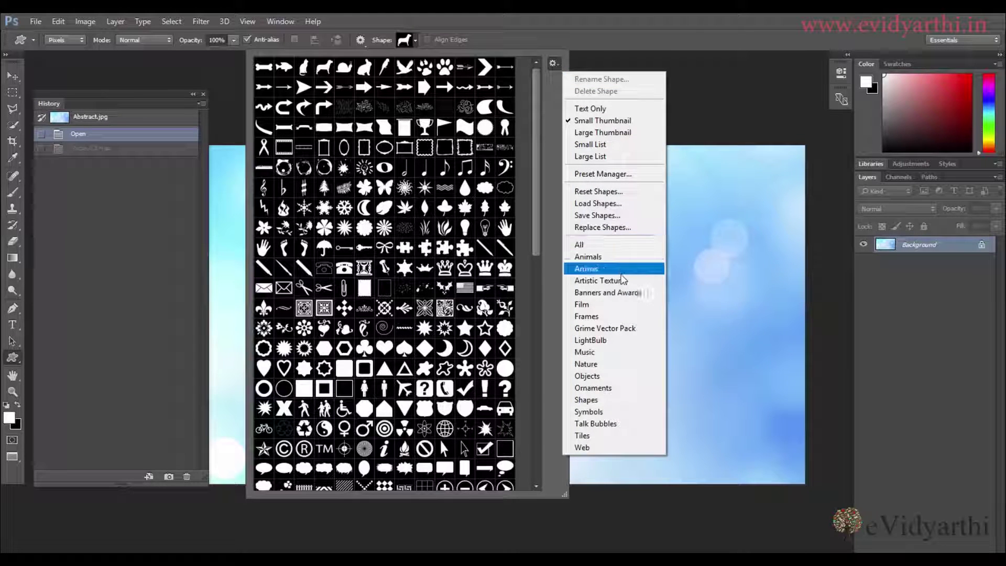
{"action": "left_click", "coordinate": [567, 252]}
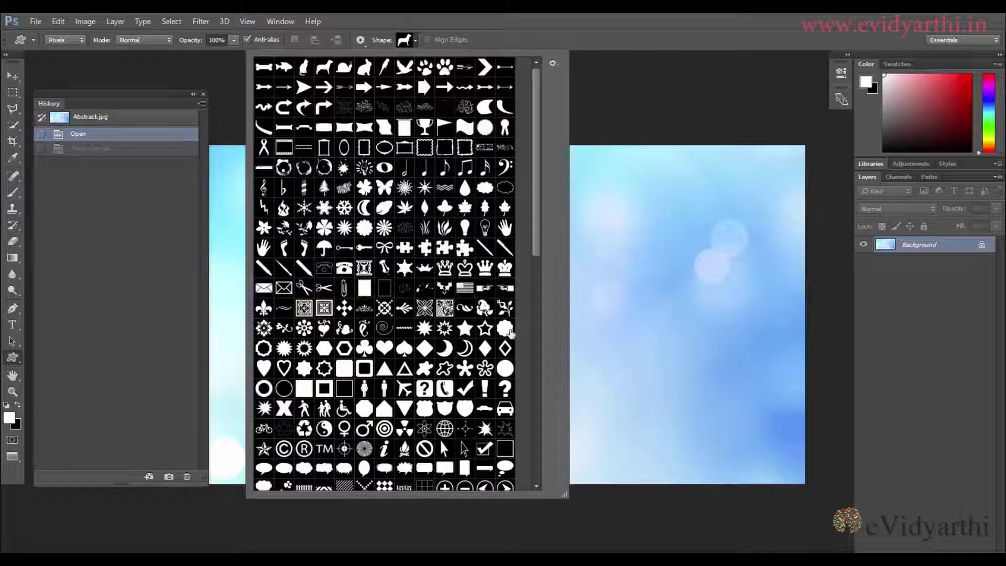
{"action": "left_click", "coordinate": [506, 330]}
{"action": "key", "text": "Return"}
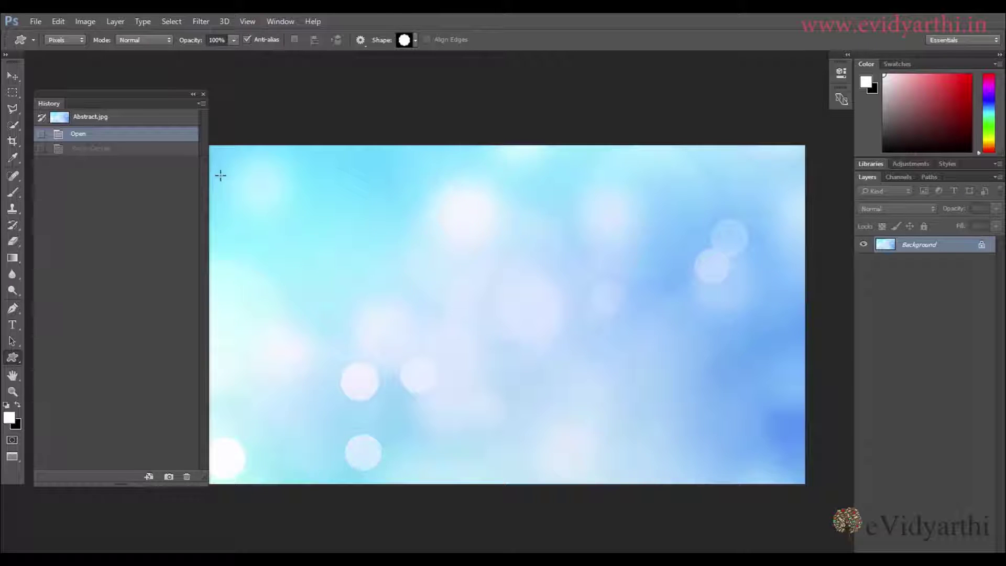
- Paint white scalloped seal shapes of varied sizes across the bokeh photo, then narrow the History panel
{"action": "left_click_drag", "start_coordinate": [220, 176], "coordinate": [388, 258]}
{"action": "left_click_drag", "start_coordinate": [358, 194], "coordinate": [650, 296]}
{"action": "left_click_drag", "start_coordinate": [555, 186], "coordinate": [859, 358]}
{"action": "left_click_drag", "start_coordinate": [268, 338], "coordinate": [715, 461]}
{"action": "left_click_drag", "start_coordinate": [707, 401], "coordinate": [817, 440]}
{"action": "left_click_drag", "start_coordinate": [694, 156], "coordinate": [786, 212]}
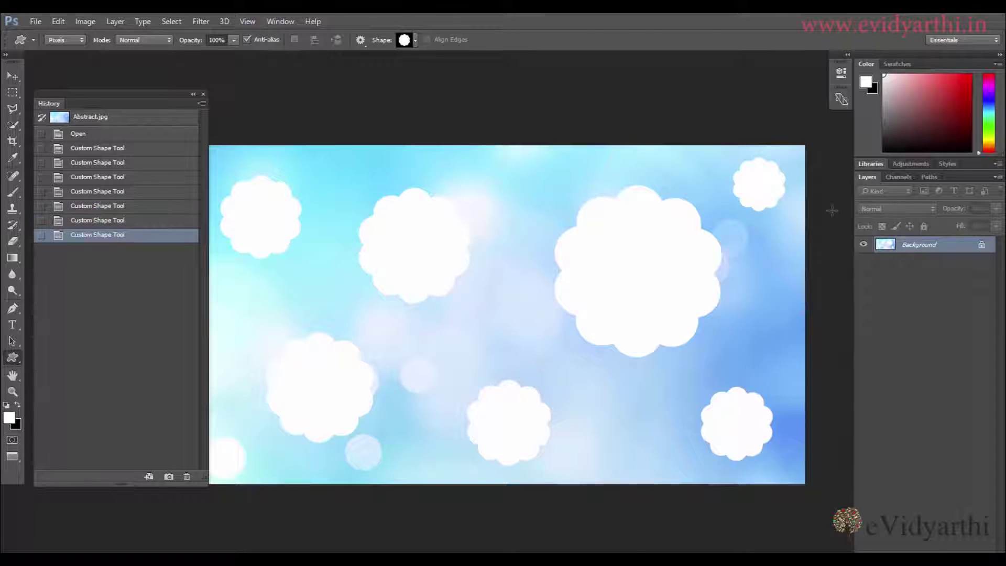
{"action": "left_click_drag", "start_coordinate": [492, 304], "coordinate": [553, 354]}
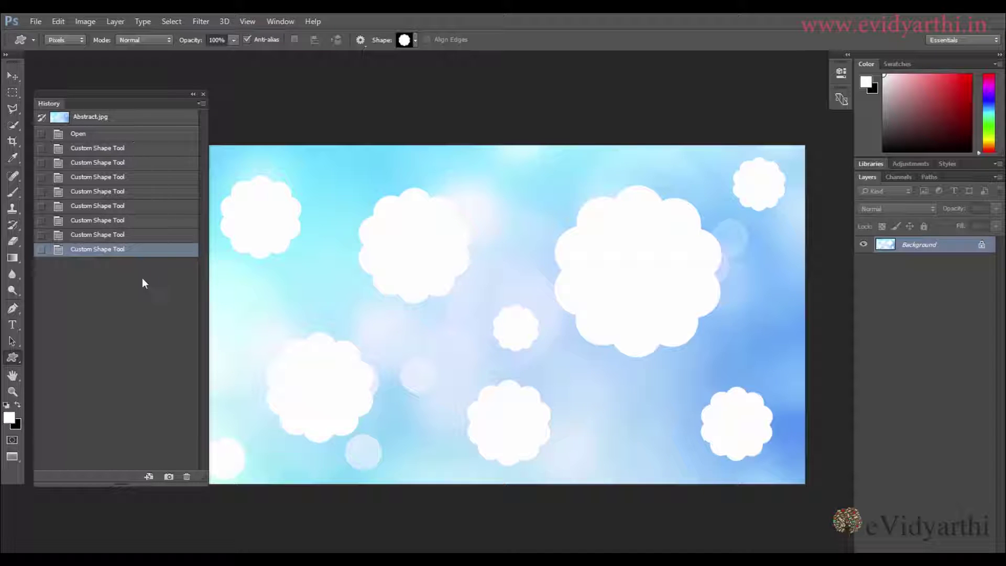
{"action": "left_click_drag", "start_coordinate": [210, 275], "coordinate": [178, 281]}
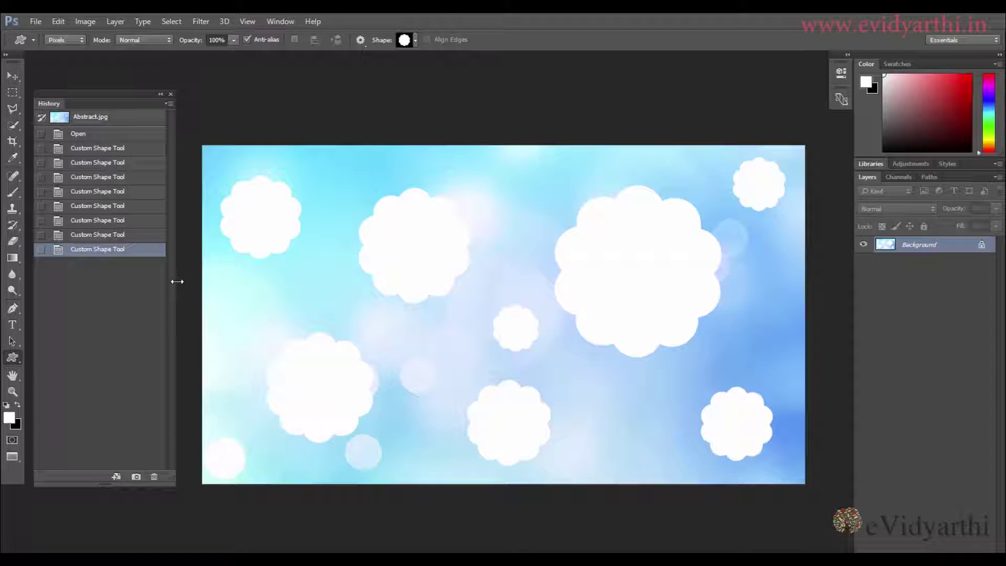
- Step History back to the third Custom Shape Tool state, leaving three shapes, then open the Edit menu
{"action": "left_click", "coordinate": [101, 239]}
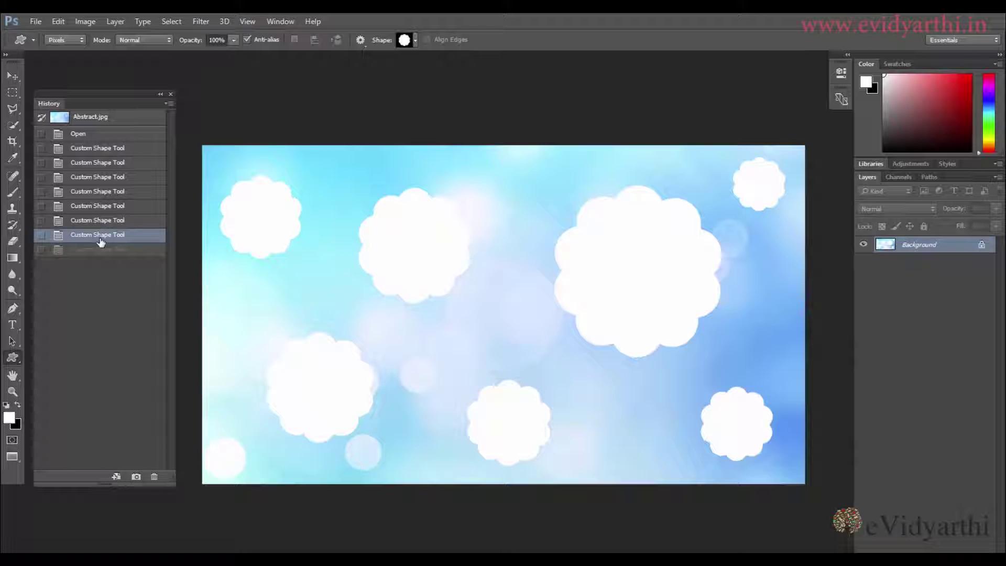
{"action": "left_click", "coordinate": [99, 178]}
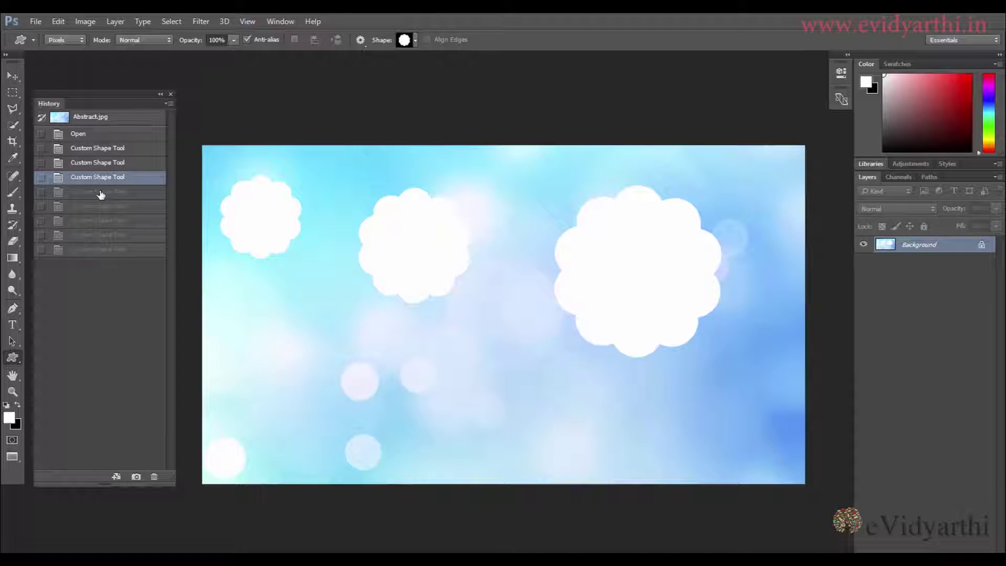
{"action": "left_click", "coordinate": [65, 23]}
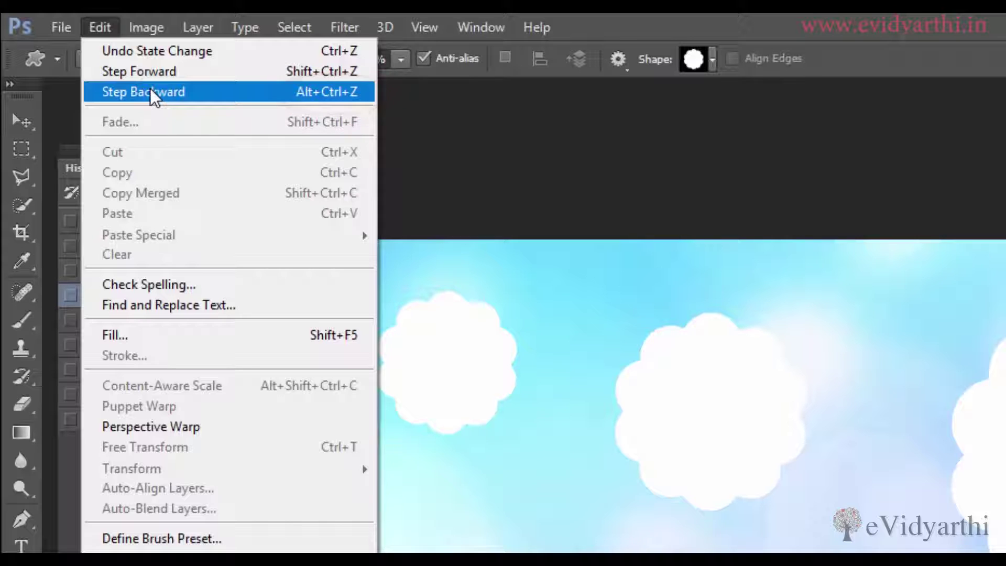
{"action": "left_click", "coordinate": [563, 156]}
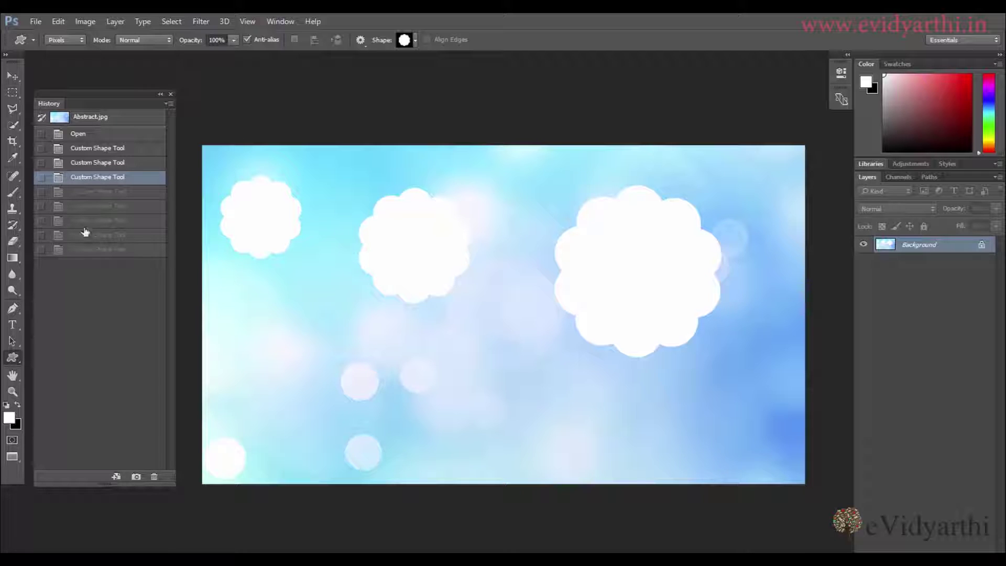
{"action": "left_click", "coordinate": [58, 21]}
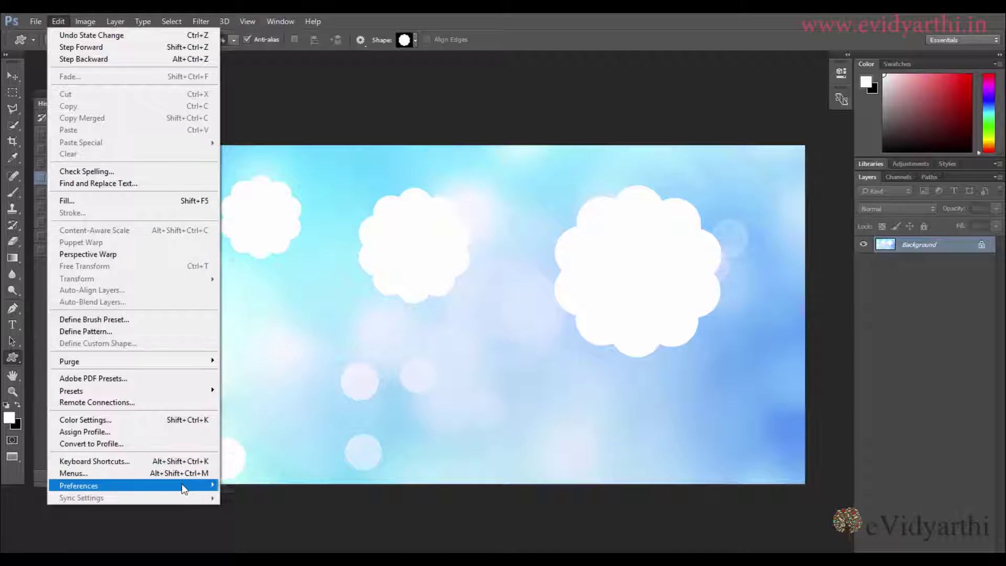
{"action": "mouse_move", "coordinate": [184, 487]}
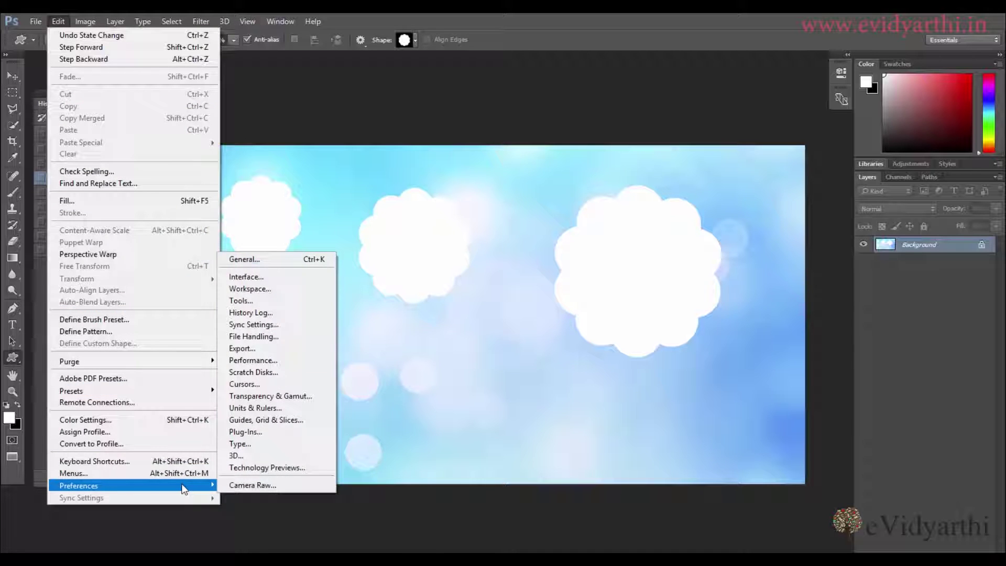
{"action": "left_click", "coordinate": [304, 361]}
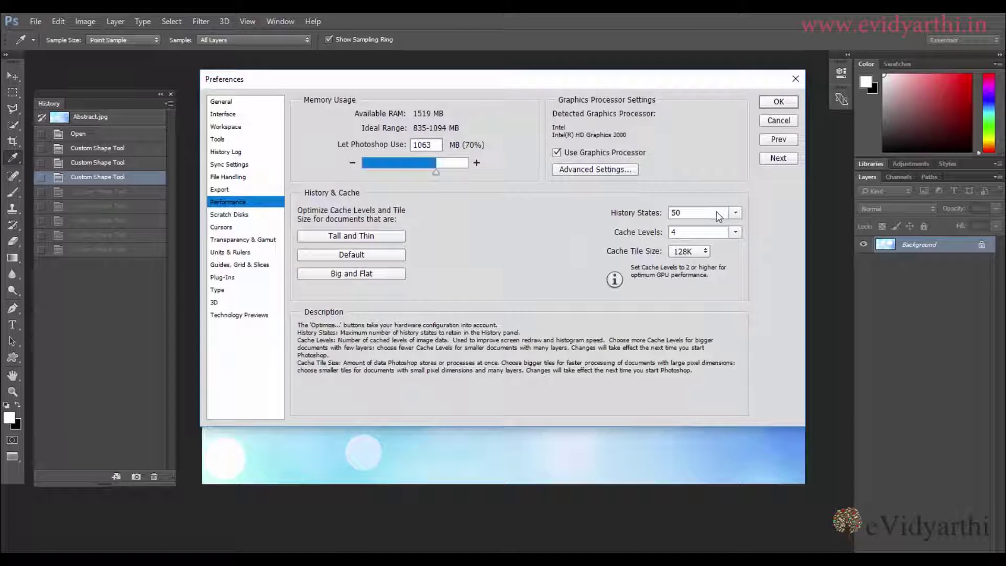
{"action": "left_click_drag", "start_coordinate": [736, 212], "coordinate": [787, 228]}
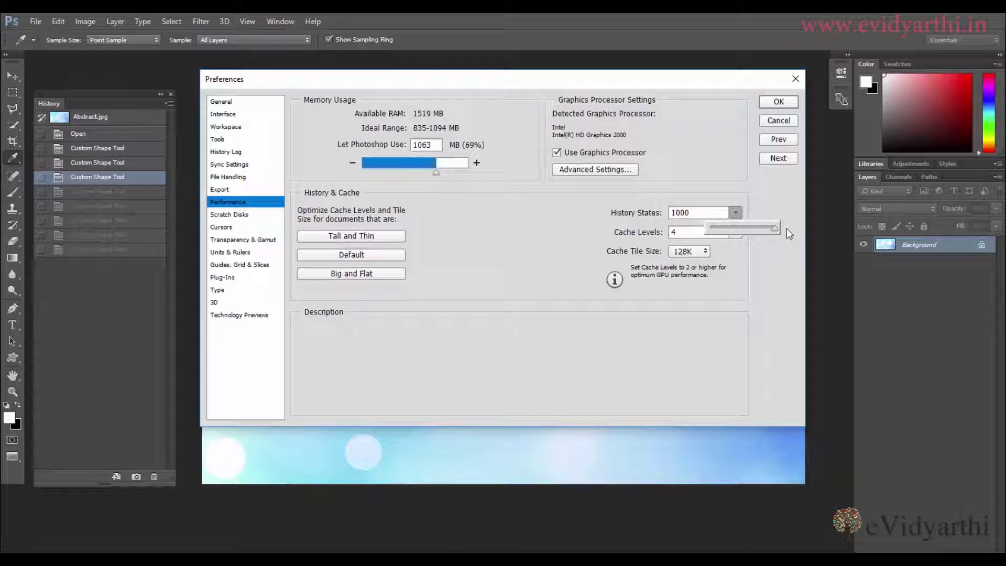
{"action": "left_click_drag", "start_coordinate": [787, 228], "coordinate": [787, 228]}
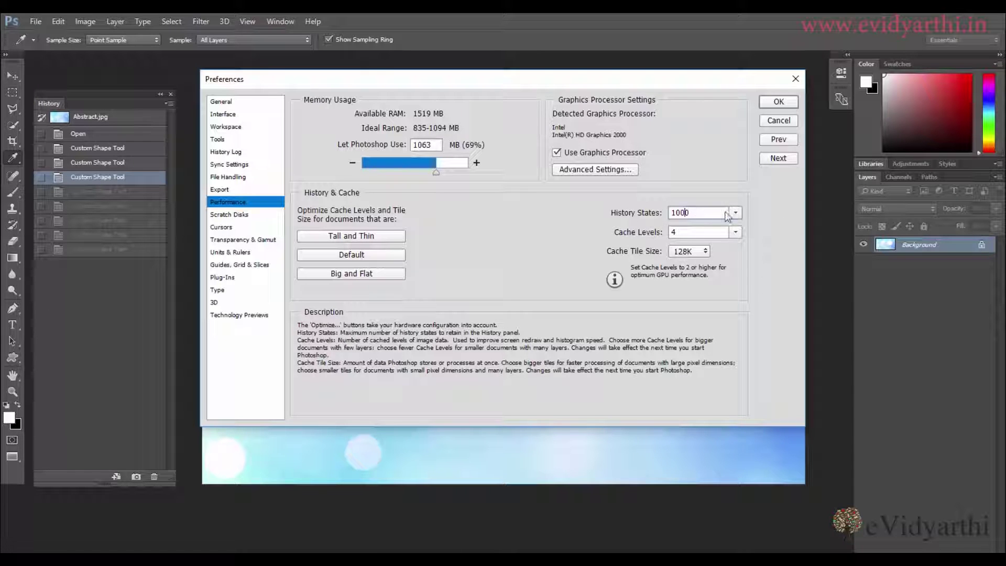
{"action": "left_click_drag", "start_coordinate": [681, 212], "coordinate": [646, 212]}
{"action": "key", "text": "Delete"}
{"action": "key", "text": "Delete"}
{"action": "type", "text": "50"}
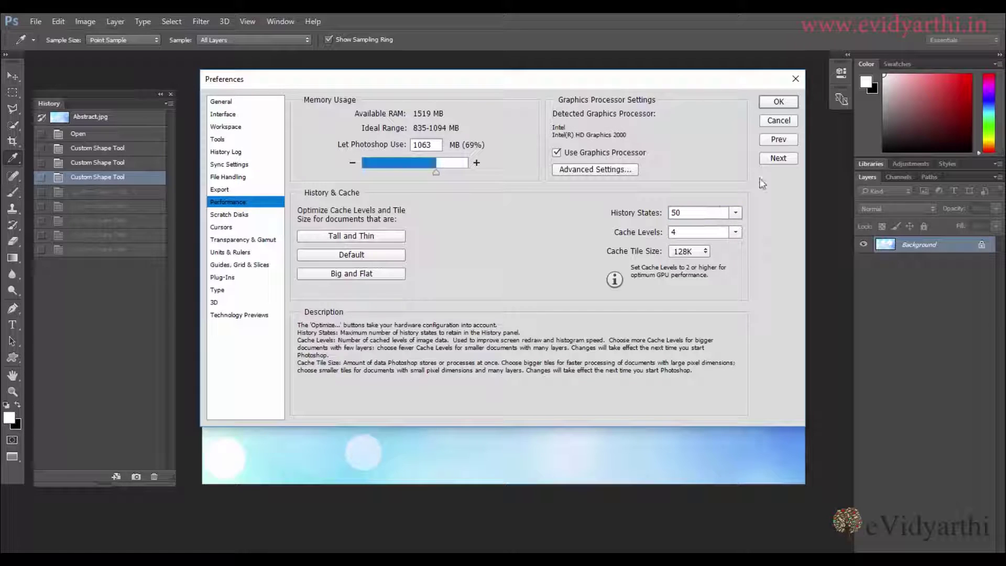
{"action": "left_click", "coordinate": [790, 103]}
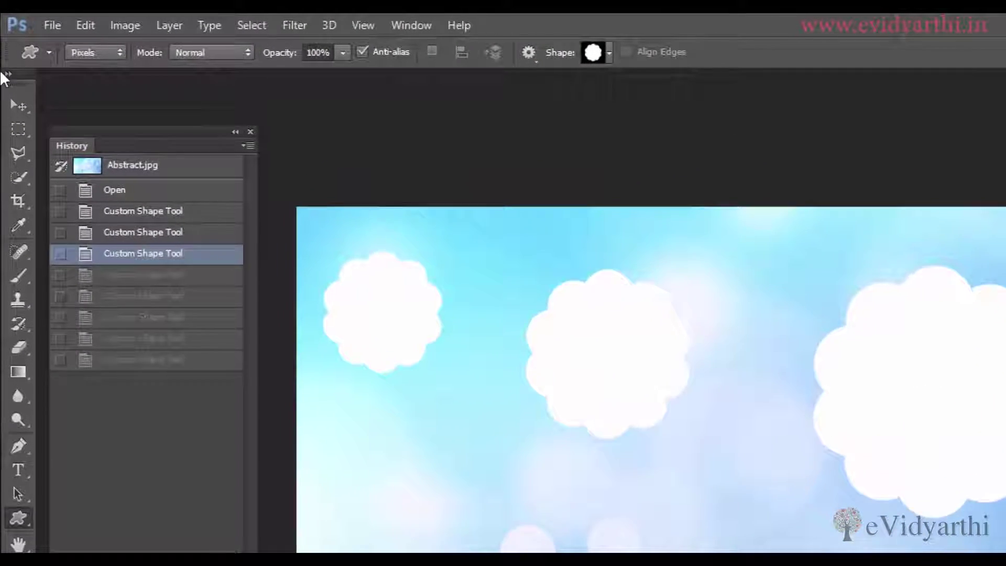
- Open the File menu to reach the document closing command
{"action": "left_click", "coordinate": [53, 25]}
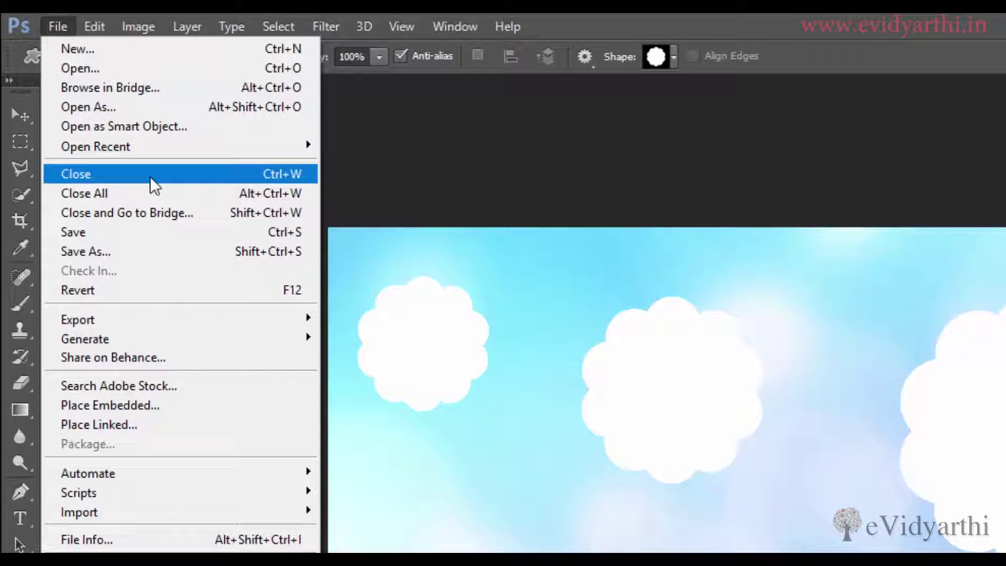